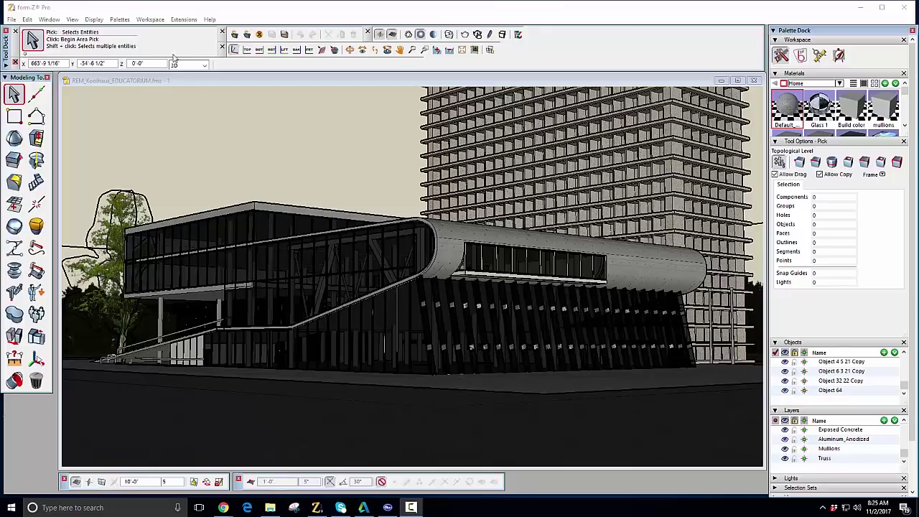
- Show the V-Ray toolbar palette from the Palettes menu
left_click(119, 20)
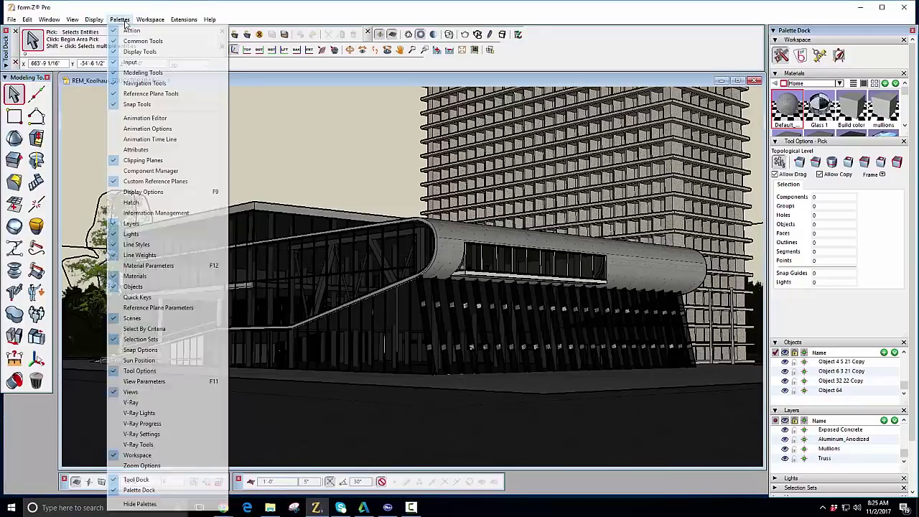
left_click(164, 407)
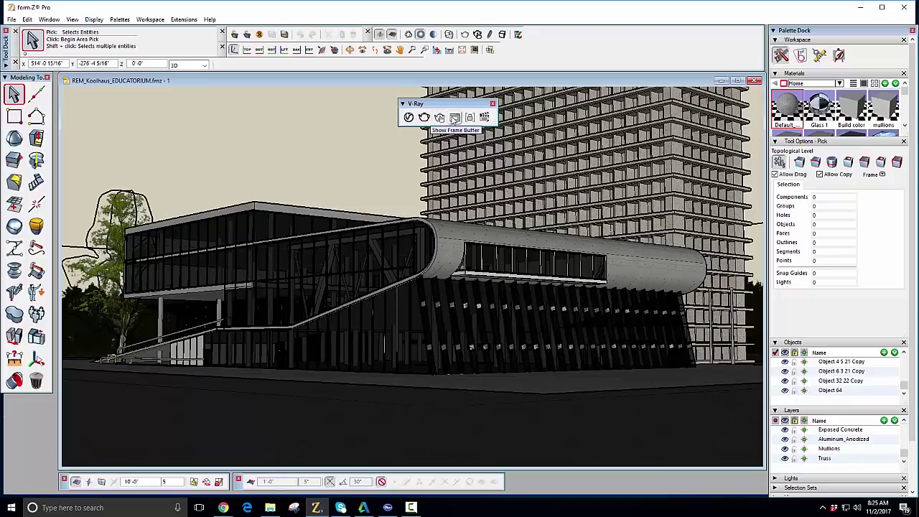
- Open V-Ray Settings and review its categories, staying on the Camera settings
left_click(410, 120)
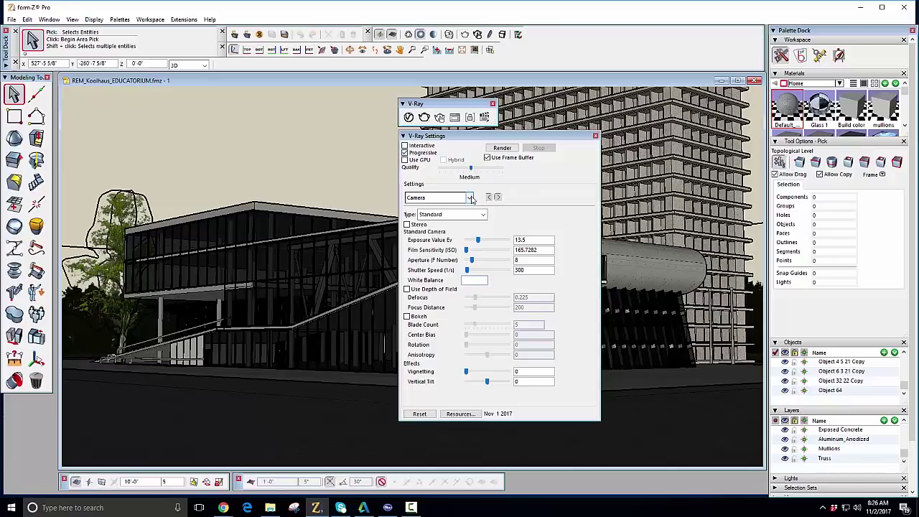
left_click(470, 198)
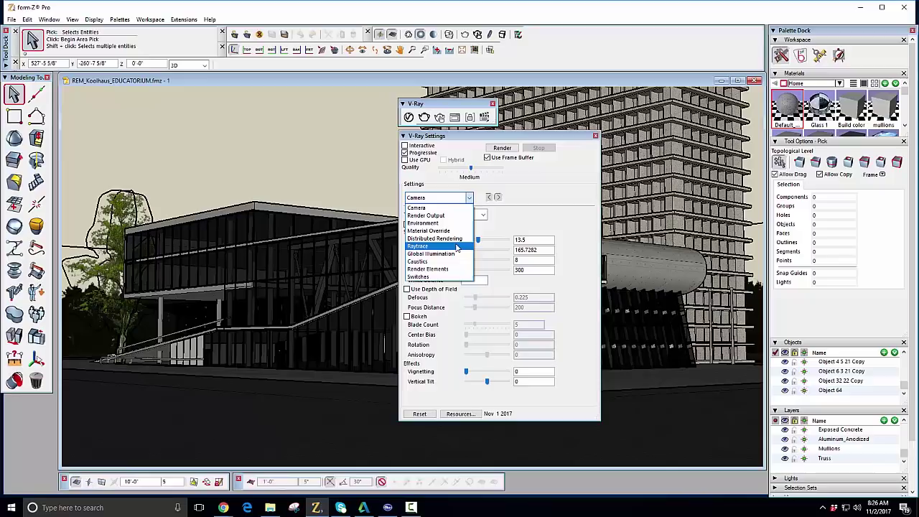
left_click(539, 180)
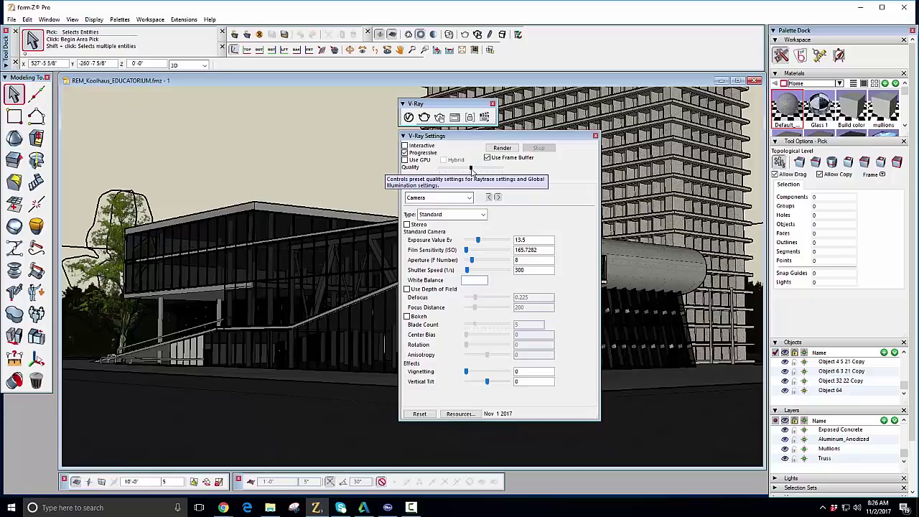
- Move the Quality slider from Medium to the far right for Very High
left_click_drag(470, 169, 439, 170)
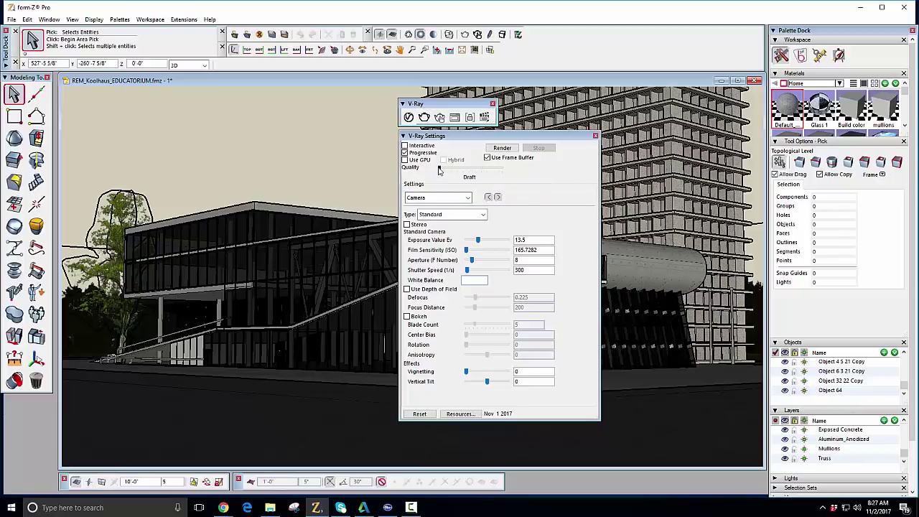
left_click_drag(439, 170, 511, 172)
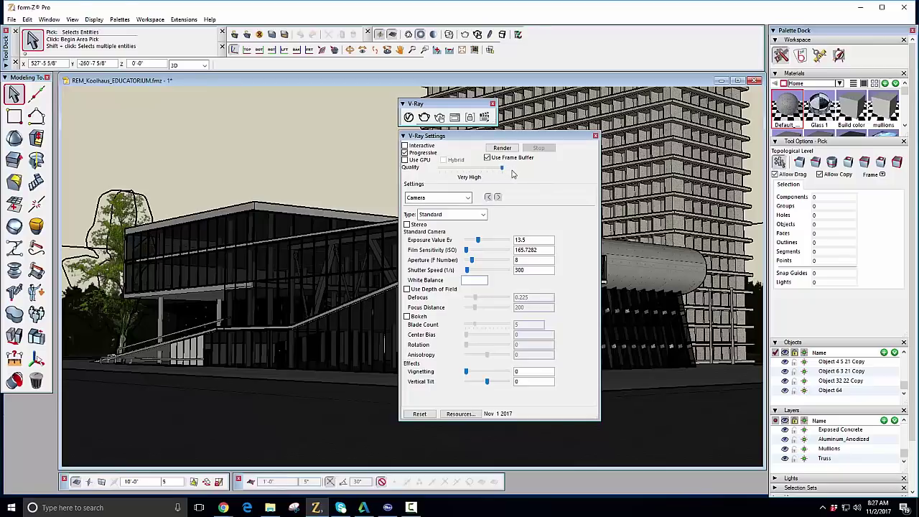
- Reset V-Ray to the Architectural design setup, giving exposure value 14.2288 at ISO 100
left_click(419, 414)
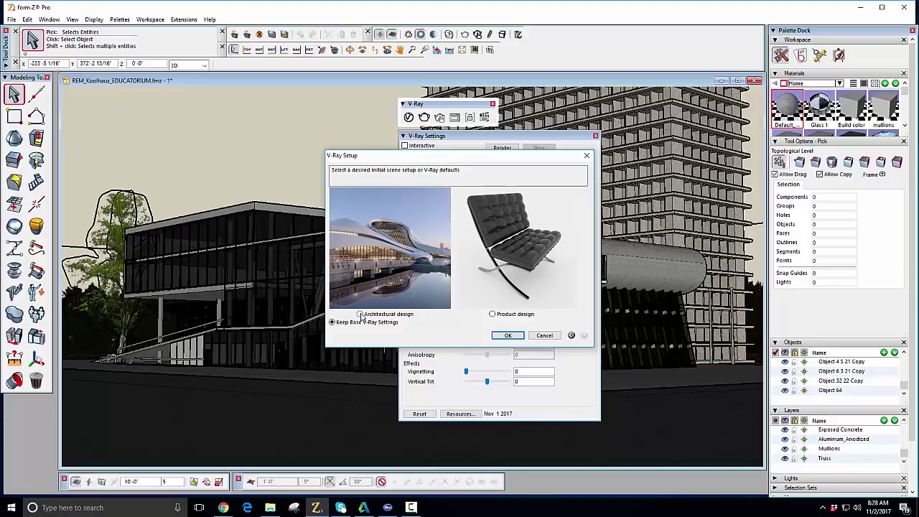
left_click(508, 335)
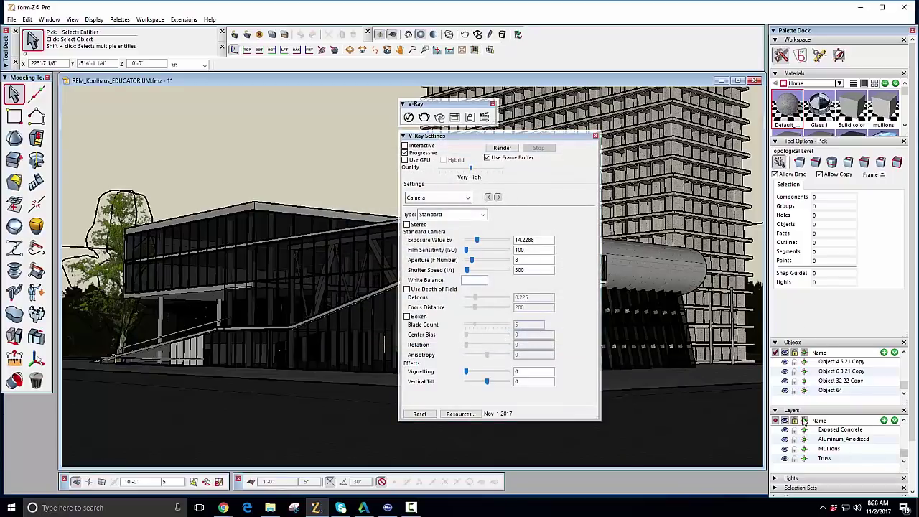
- Collapse the Layers and Objects lists and expand the Lights list in the dock
left_click(775, 410)
left_click(775, 342)
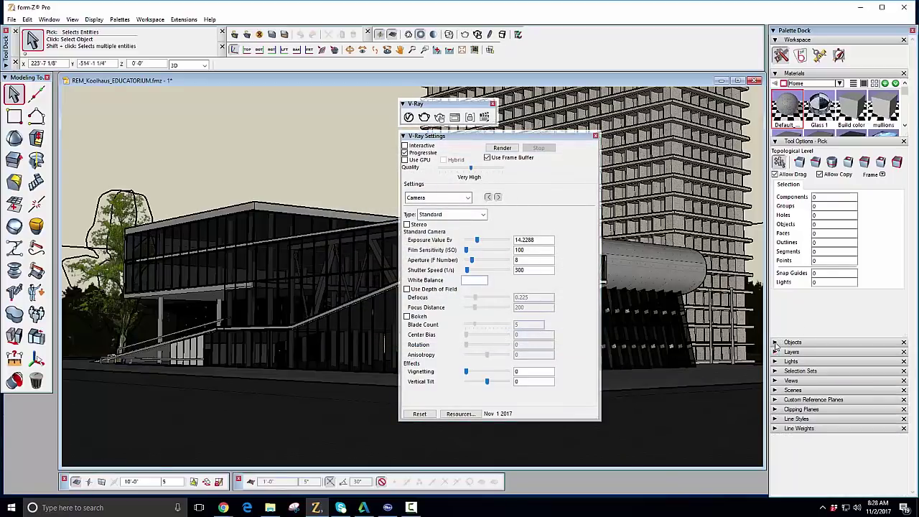
left_click(775, 361)
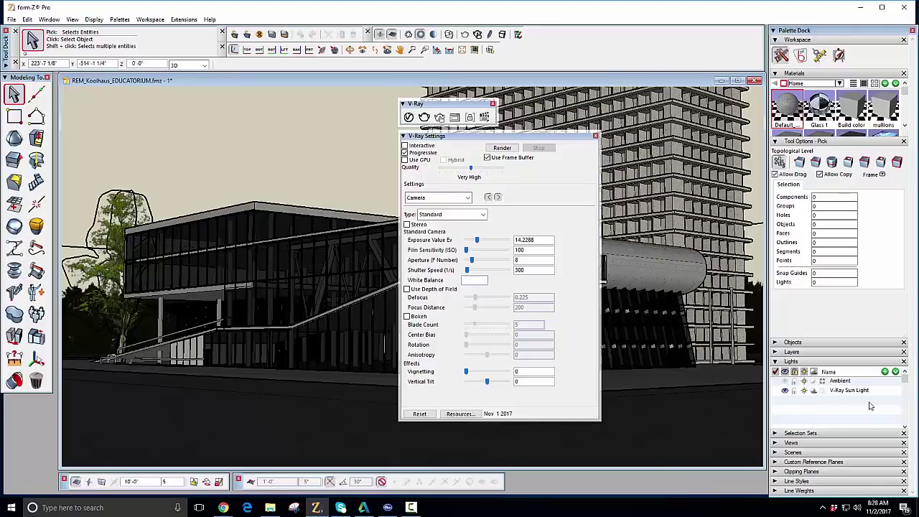
- Inspect the V-Ray Sun Light's shadow and sky parameters, closing without changes
left_click(850, 391)
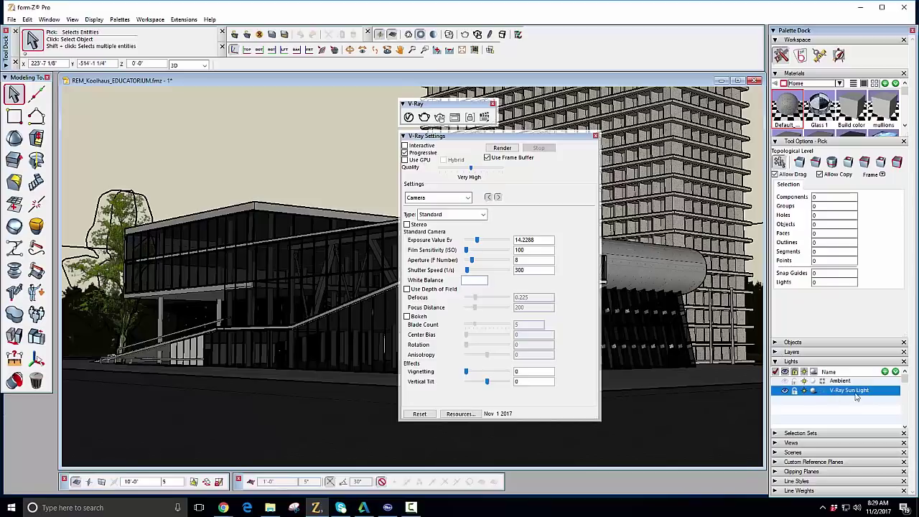
double_click(855, 392)
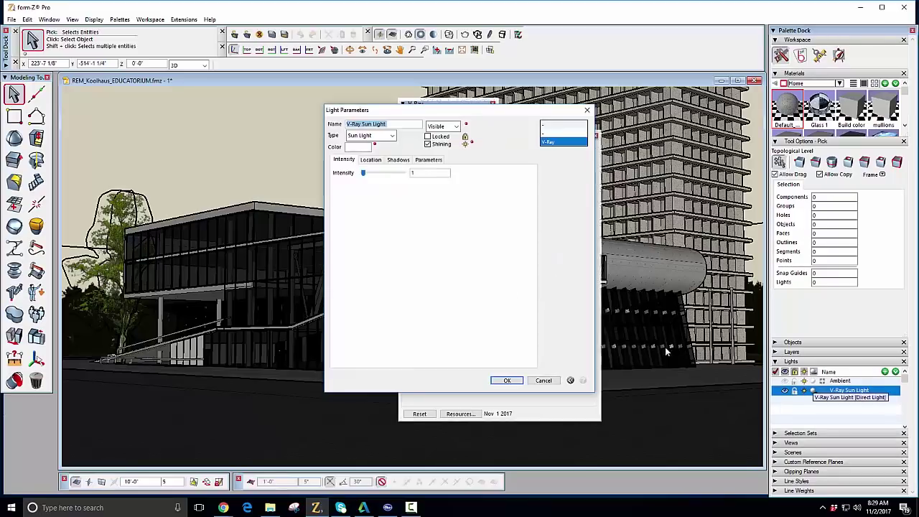
left_click(398, 160)
left_click(429, 161)
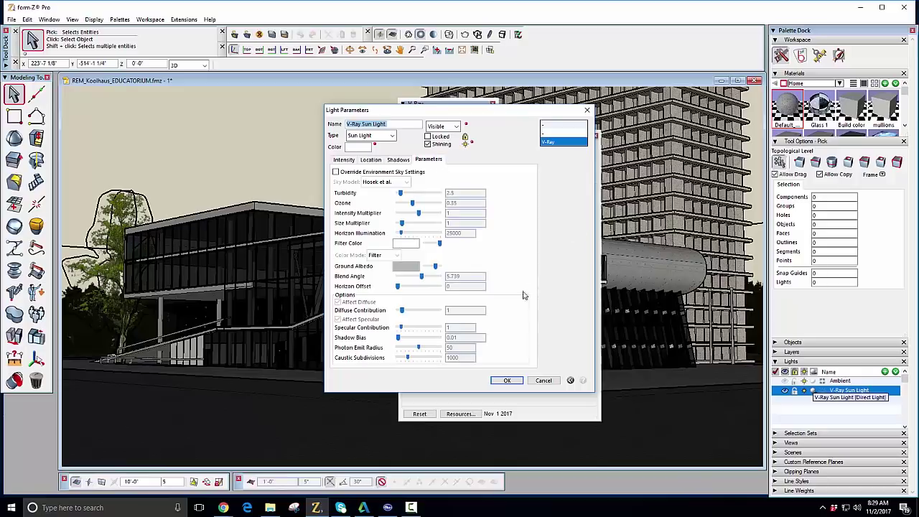
left_click(544, 380)
left_click(119, 19)
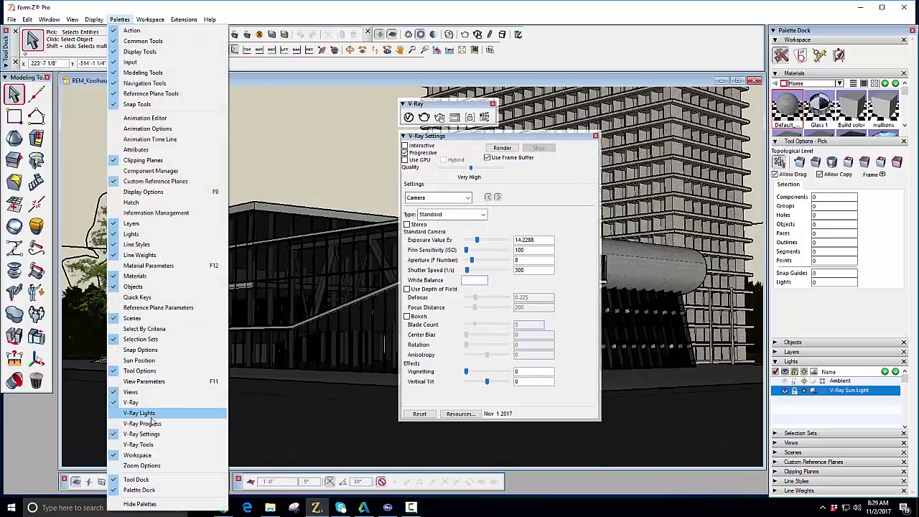
- Add the V-Ray Lights toolbar from the Palettes menu
left_click(147, 413)
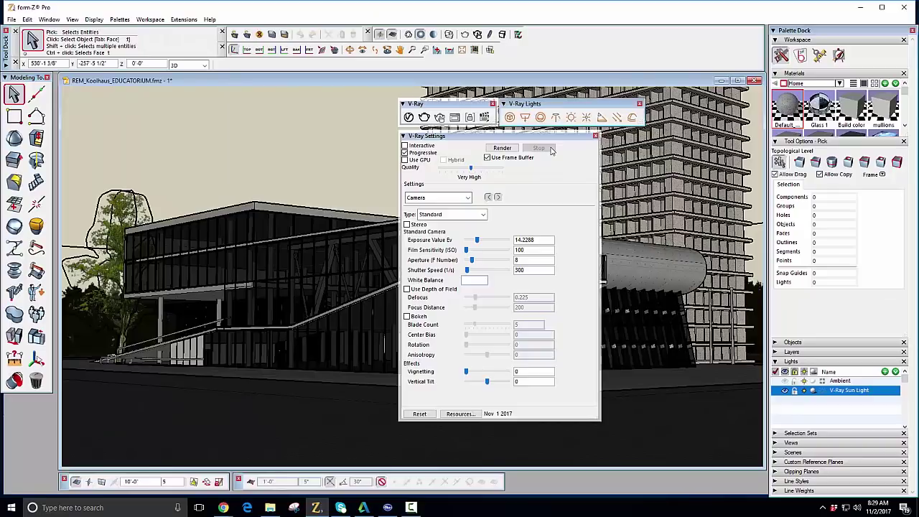
- Show the V-Ray Tools toolbar from the Palettes menu
left_click(119, 20)
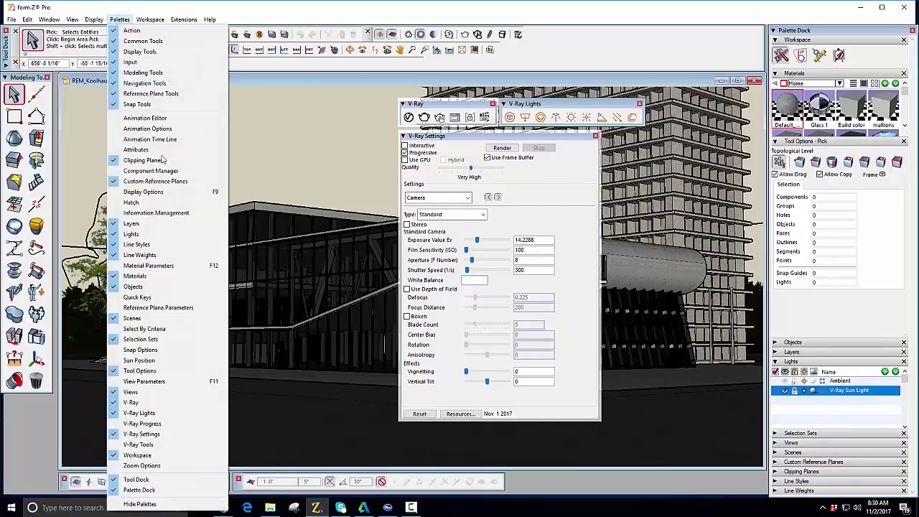
left_click(157, 446)
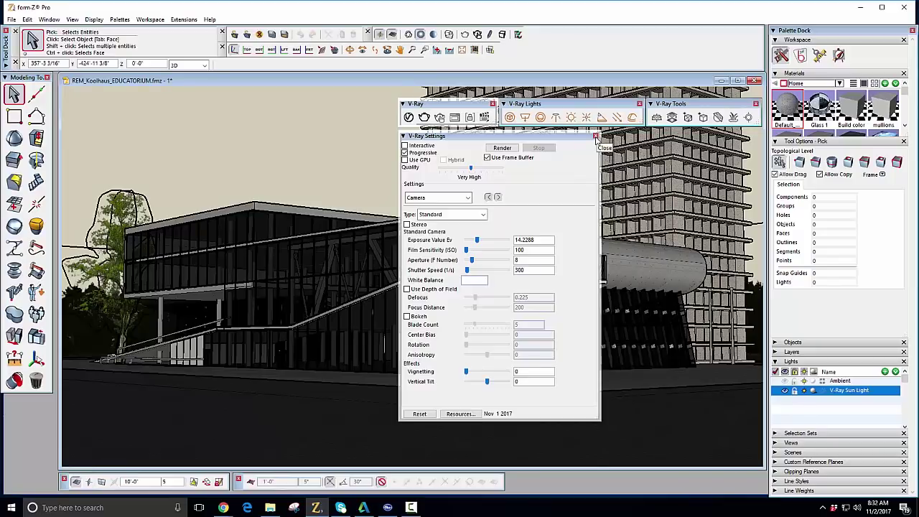
- Close V-Ray Settings and select the mullions material swatch in the Materials palette
left_click(595, 137)
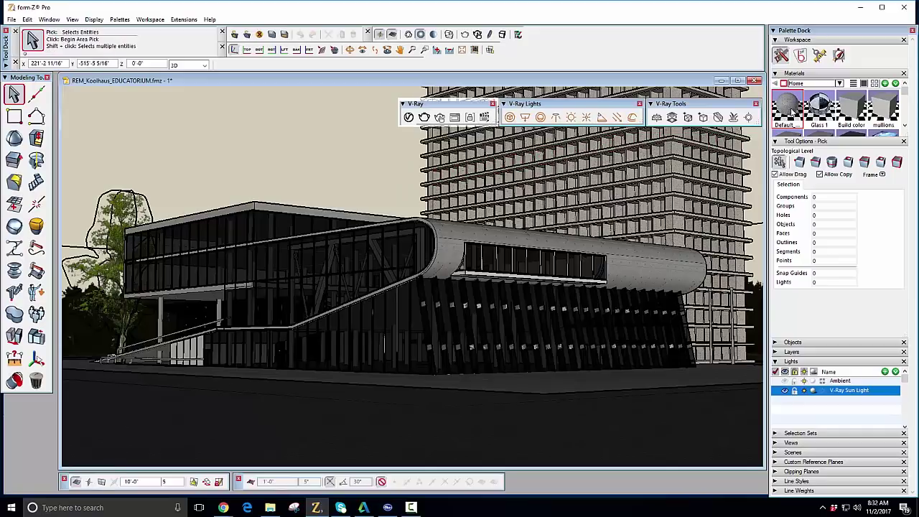
left_click(890, 115)
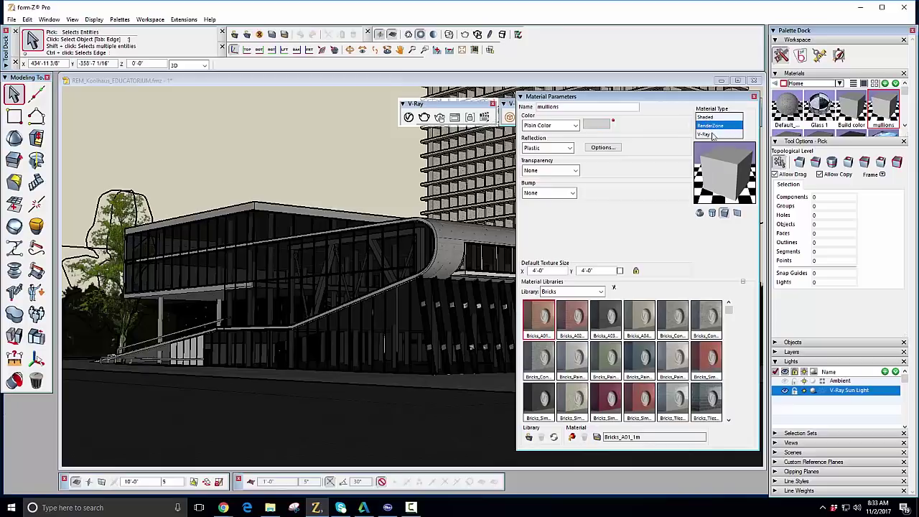
- Change the mullions material type from RenderZone to V-Ray with the Generic method
left_click(705, 135)
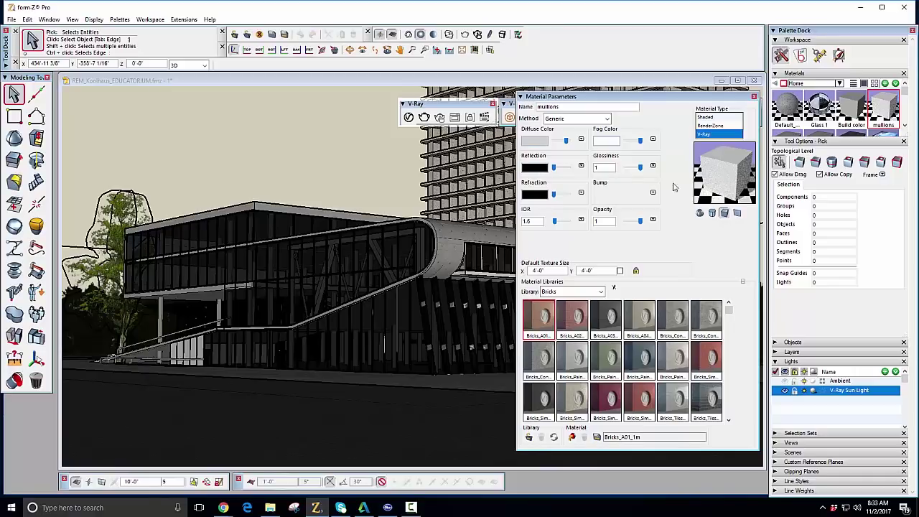
left_click(606, 119)
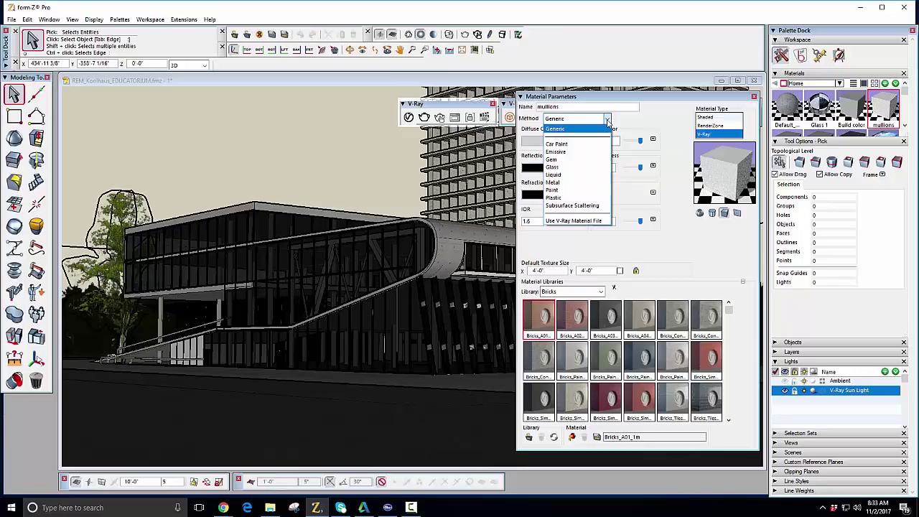
- Switch the mullions to the Metal method with a slightly darker grey diffuse colour
left_click(583, 186)
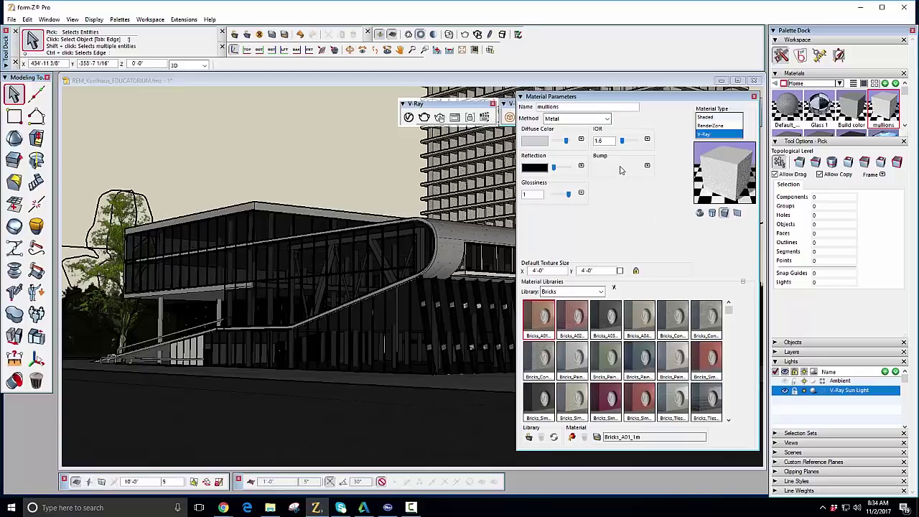
left_click(534, 141)
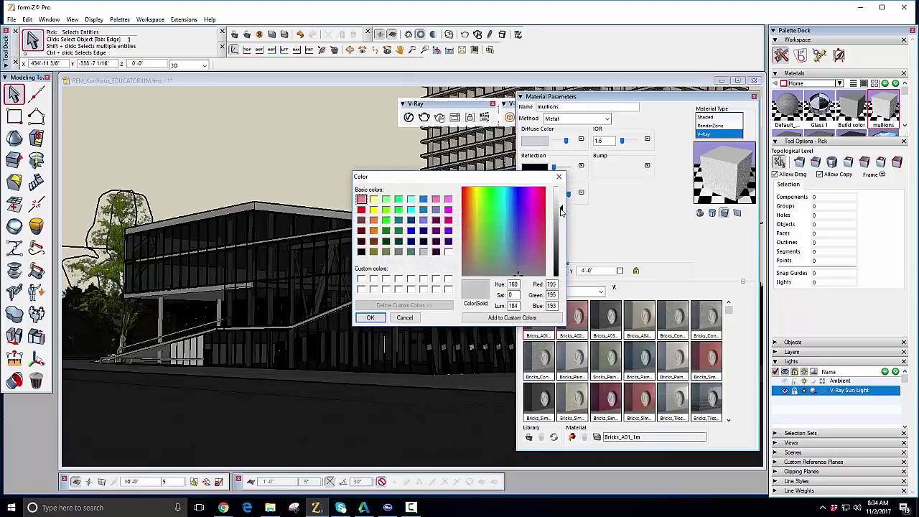
left_click_drag(561, 210, 561, 222)
left_click(370, 317)
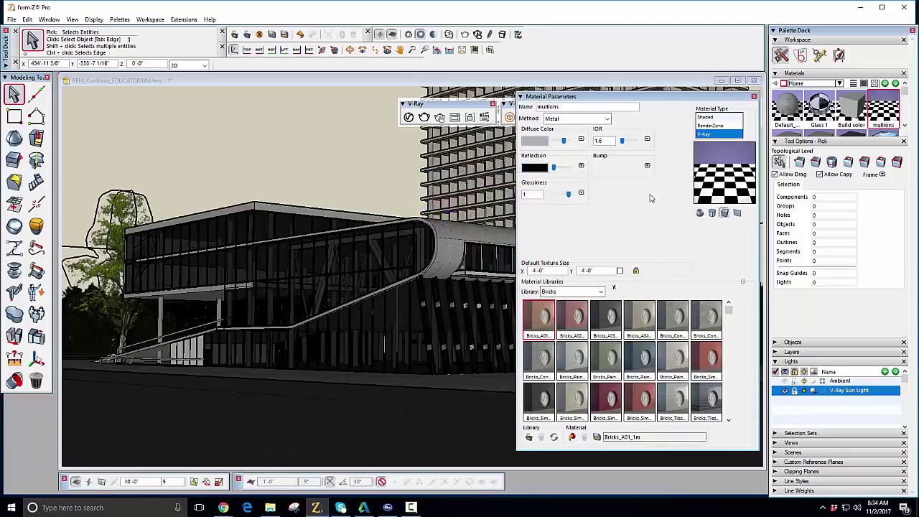
- Set the mullions' glossiness to 0.8, leaving the bump texture unset
left_click_drag(568, 194, 566, 196)
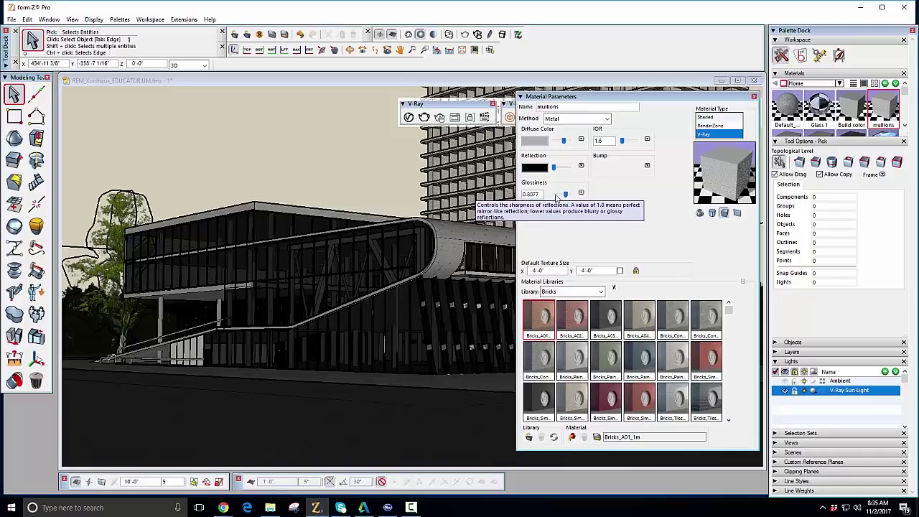
left_click_drag(544, 195, 518, 195)
type(".8")
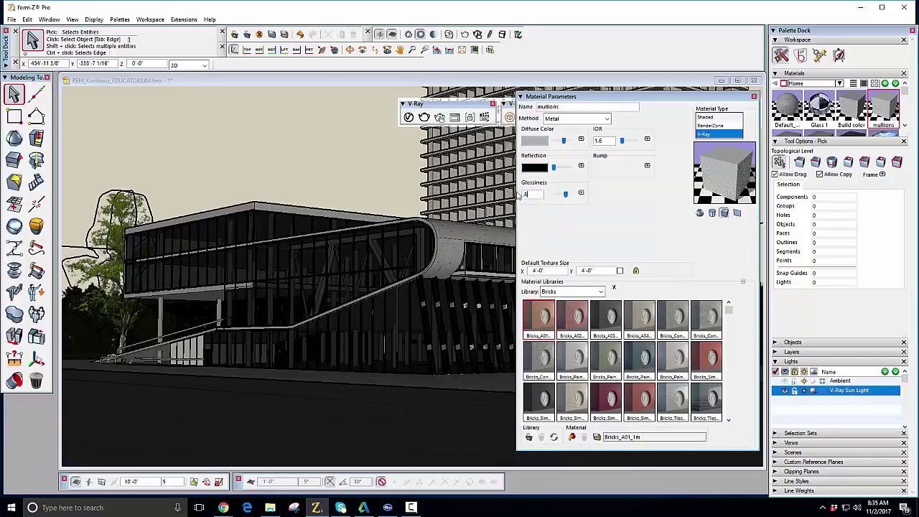
key("Tab")
left_click(646, 166)
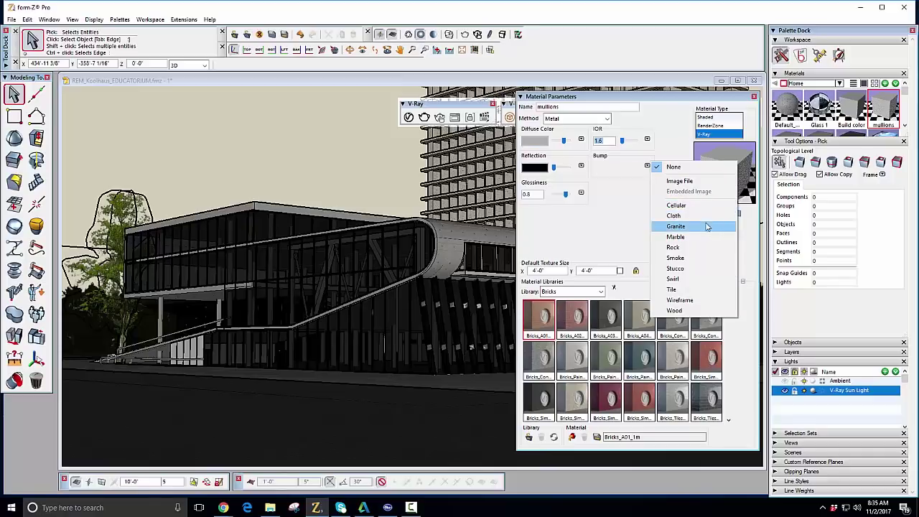
left_click(614, 229)
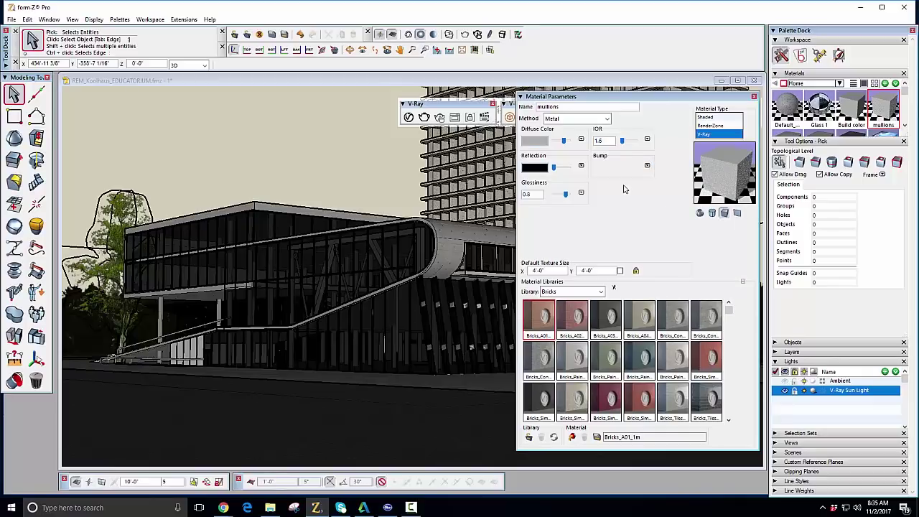
left_click(607, 119)
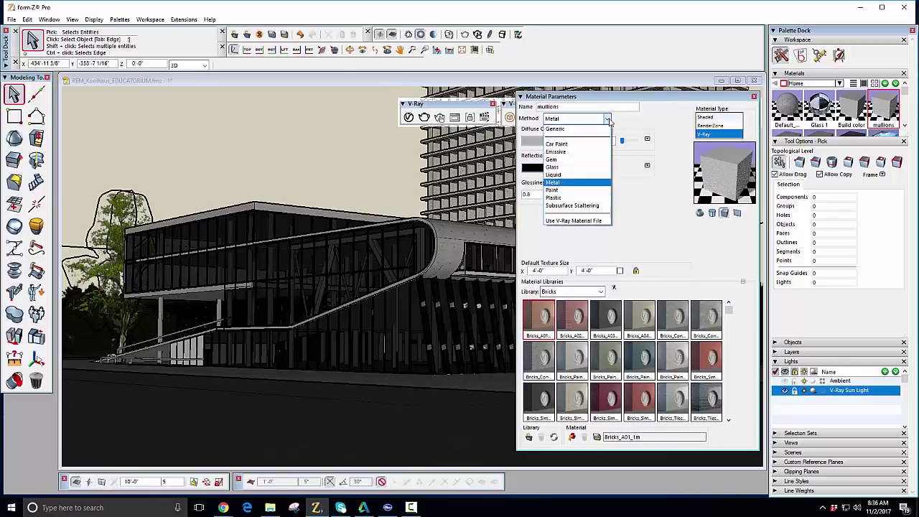
- Switch the mullions material Method to 'Use V-Ray Material File' and select the default.vrmat path
left_click(572, 222)
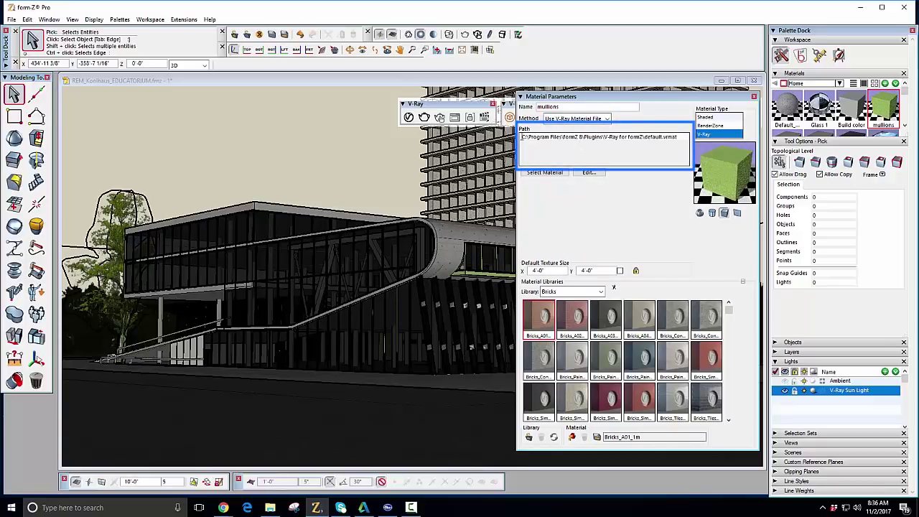
left_click_drag(522, 136, 670, 143)
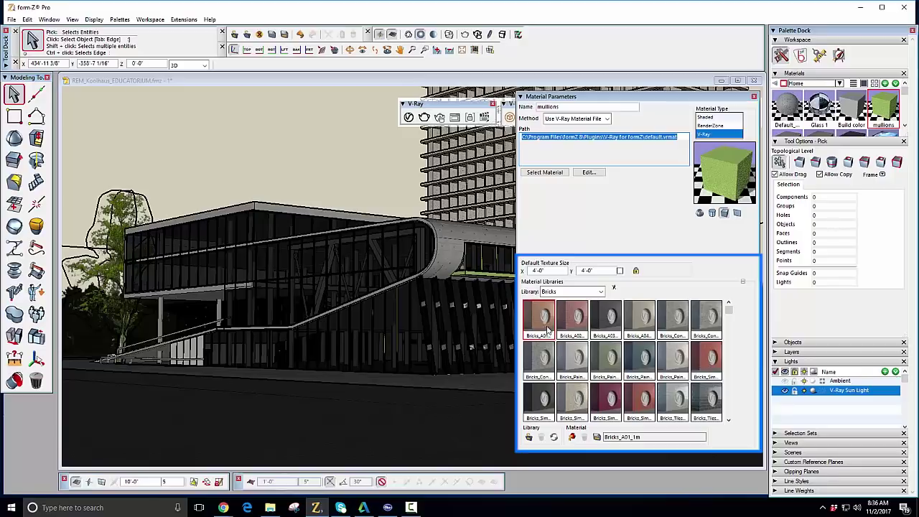
- Browse the Carpaint and Fabric material libraries, then settle on the Plastic library
left_click(600, 292)
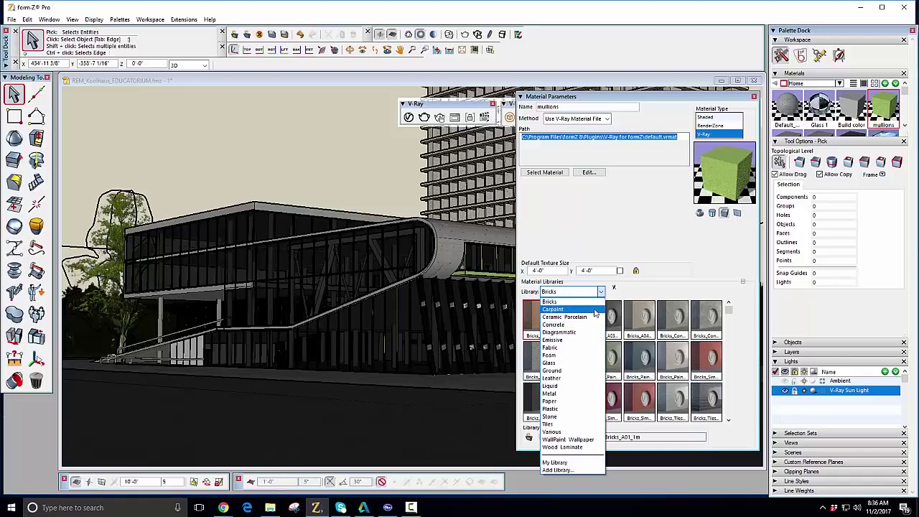
left_click(593, 309)
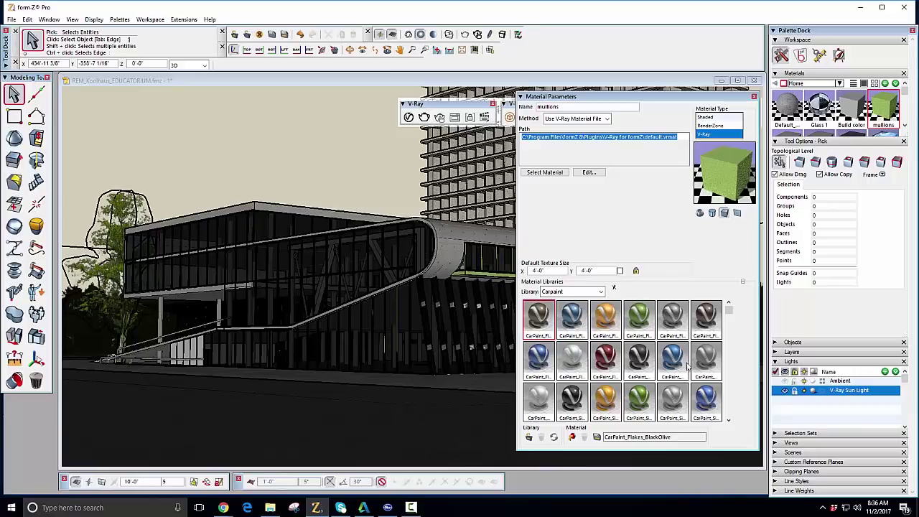
left_click(600, 291)
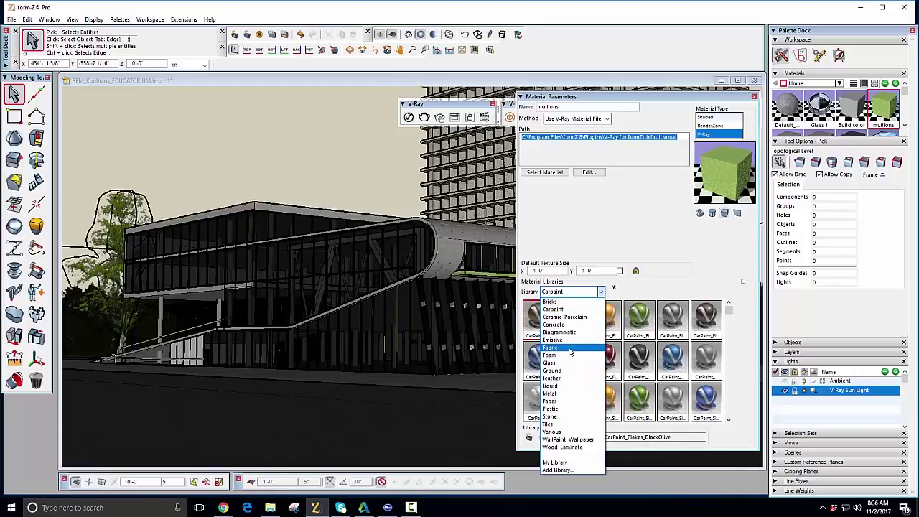
left_click(569, 349)
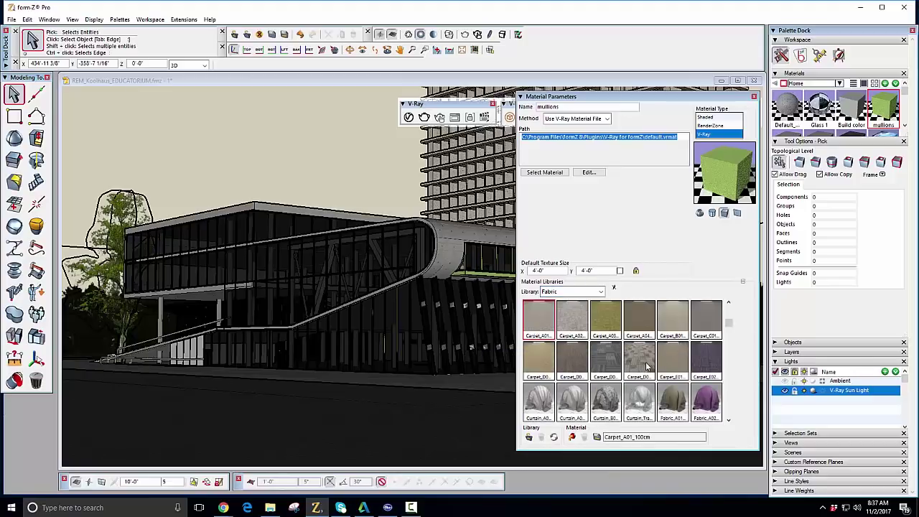
left_click(581, 291)
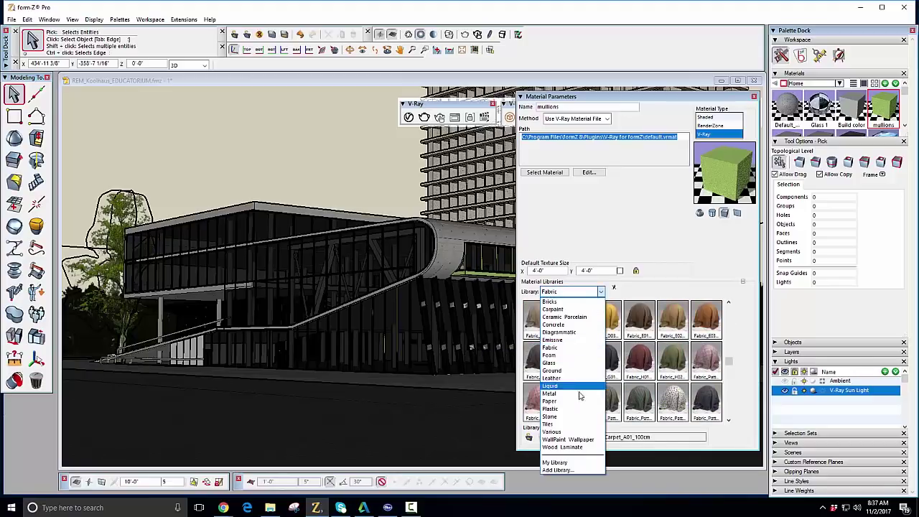
left_click(574, 409)
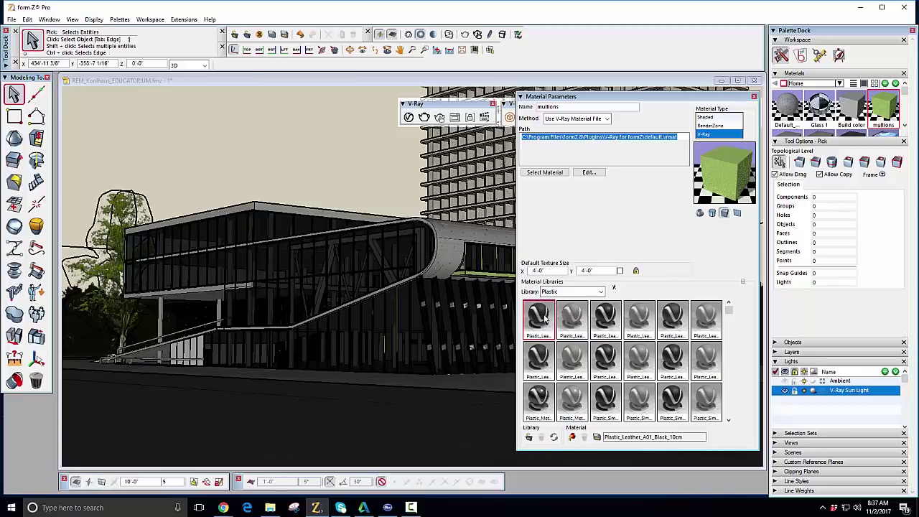
- Assign Plastic_Leather_A01_Black_10cm to the mullions and open it in the V-Ray material editor
double_click(544, 316)
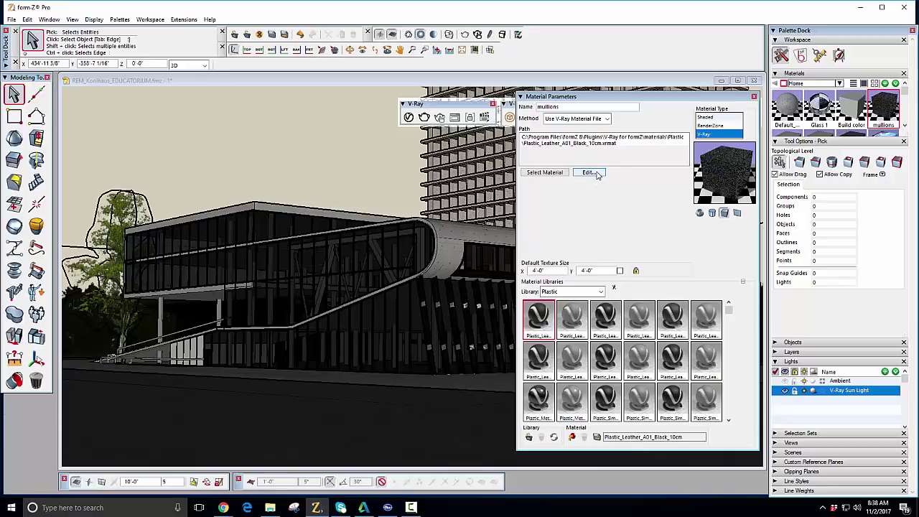
left_click(589, 172)
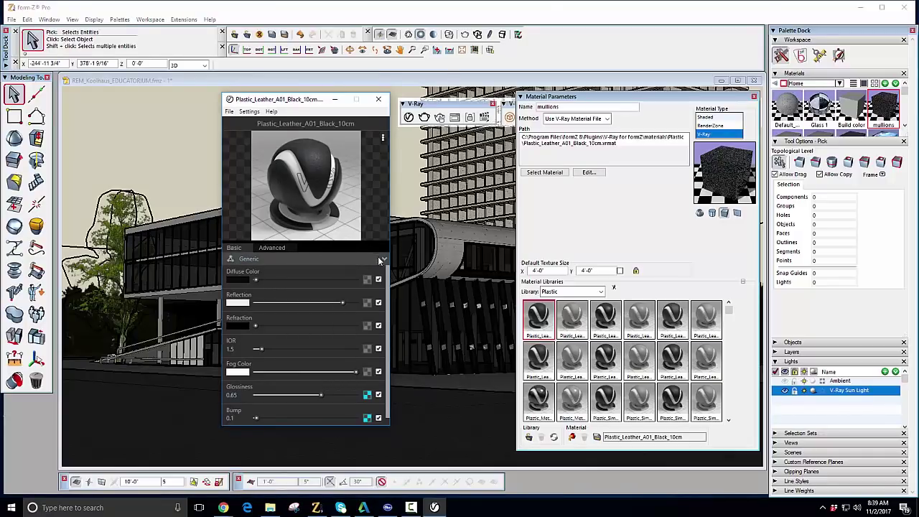
- Change the material type from Generic to Plastic and set its diffuse colour to blue
left_click(383, 259)
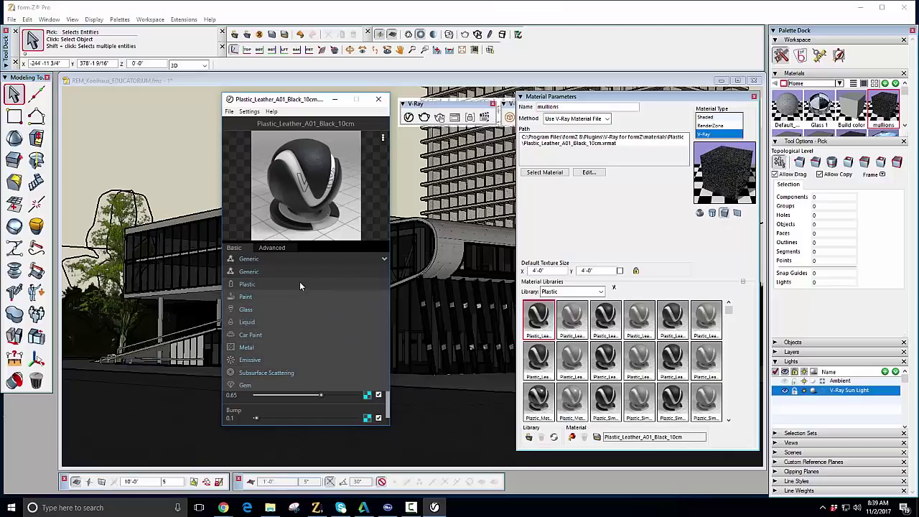
left_click(327, 282)
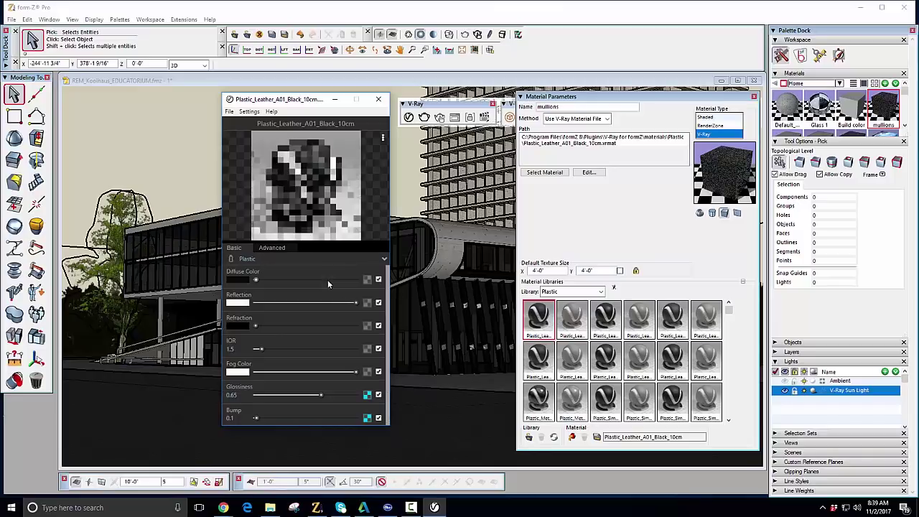
left_click(242, 280)
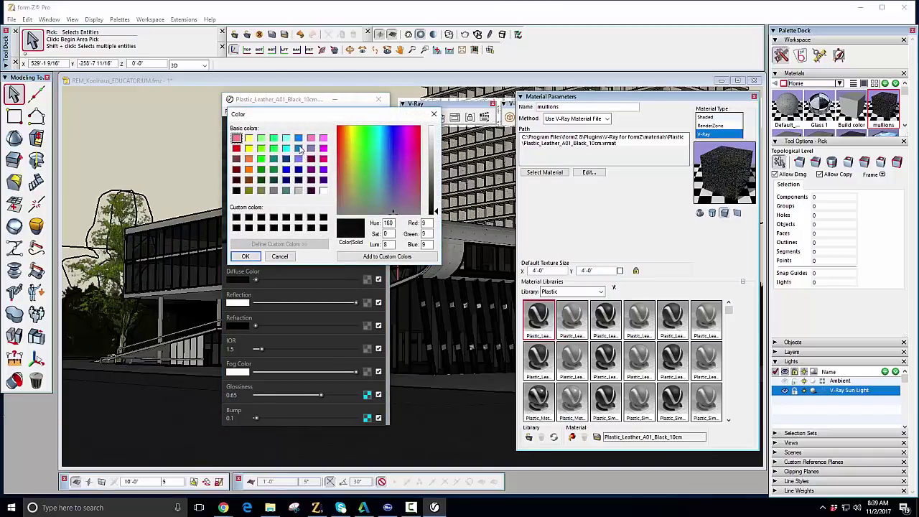
left_click(299, 148)
left_click(245, 257)
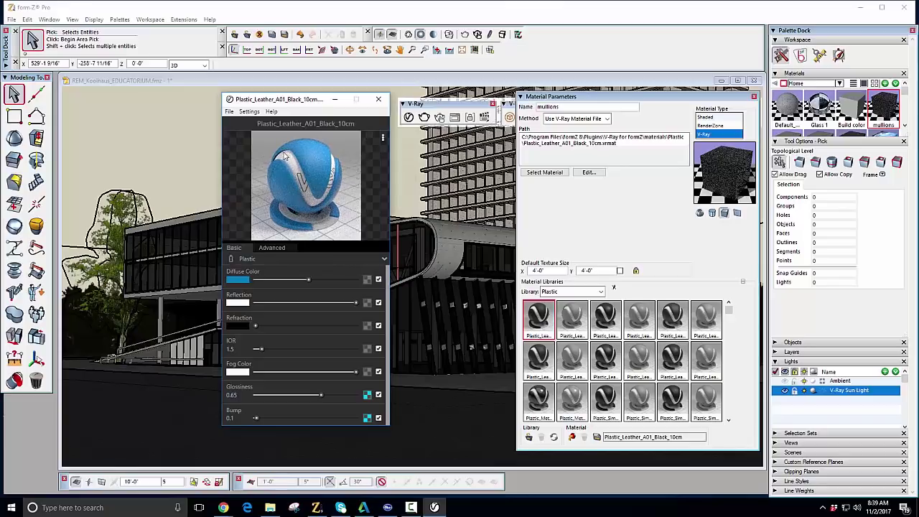
left_click(229, 111)
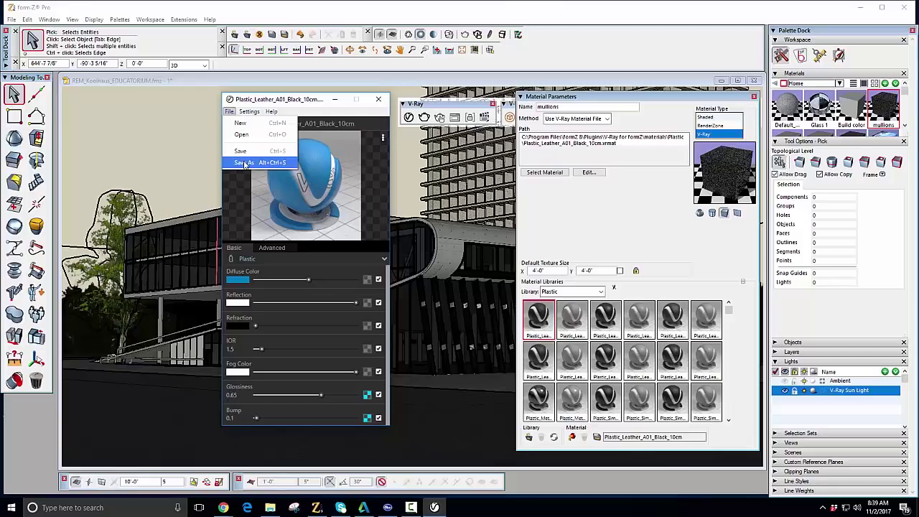
- Save the material as Plastic_Leather_A01_Blue_10cm in My Library and close the editor
left_click(244, 163)
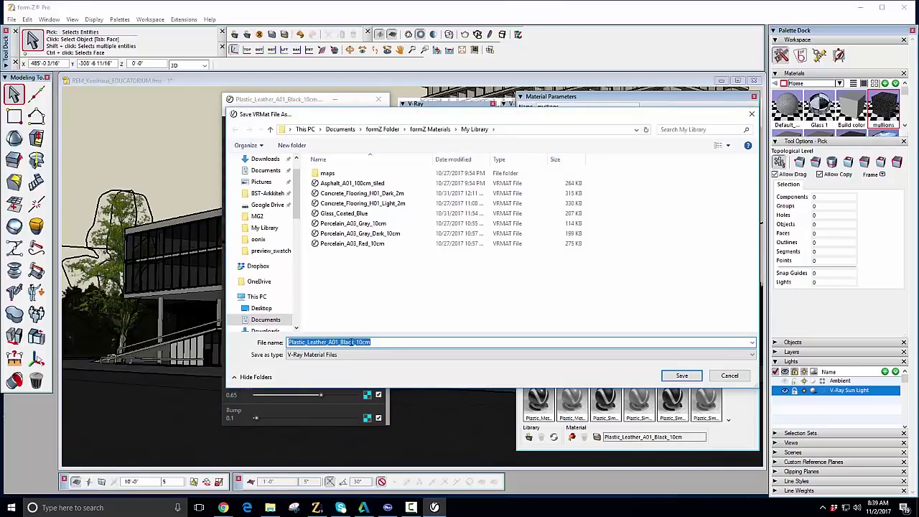
left_click(354, 342)
key("BackSpace")
key("BackSpace")
key("BackSpace")
key("BackSpace")
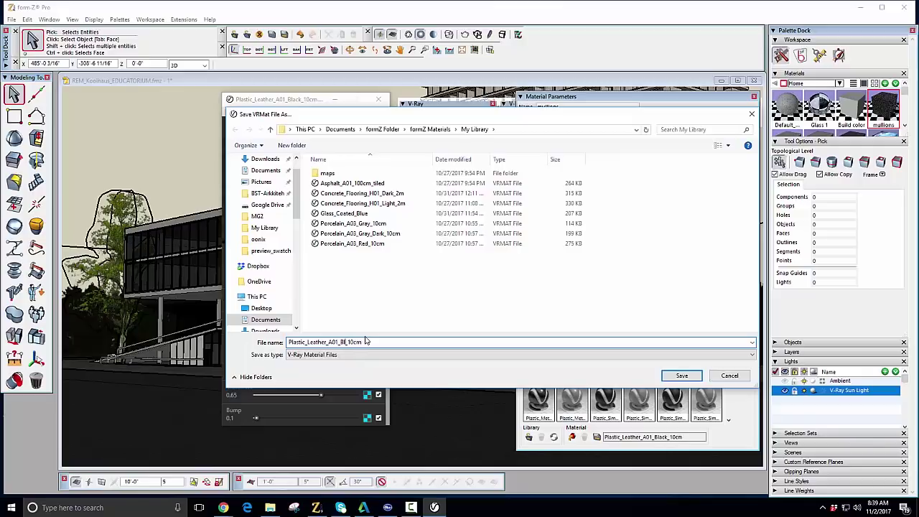
type("lue")
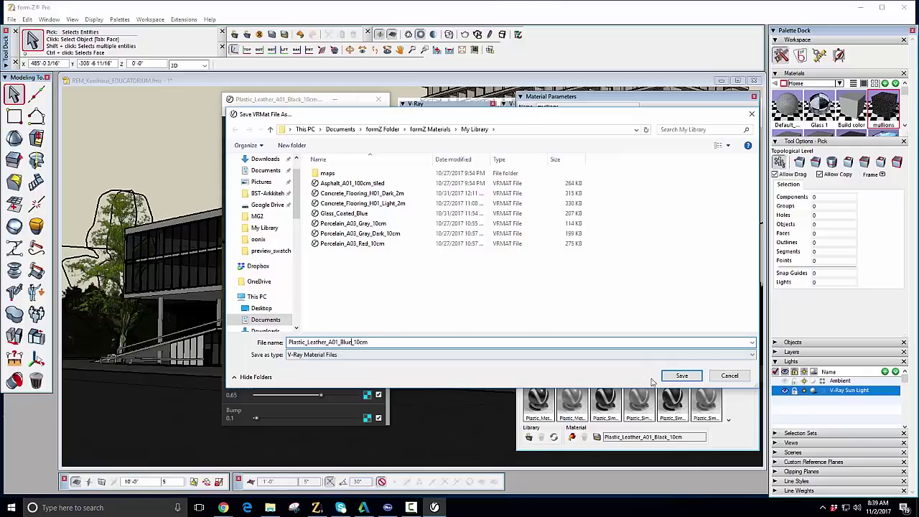
left_click(680, 376)
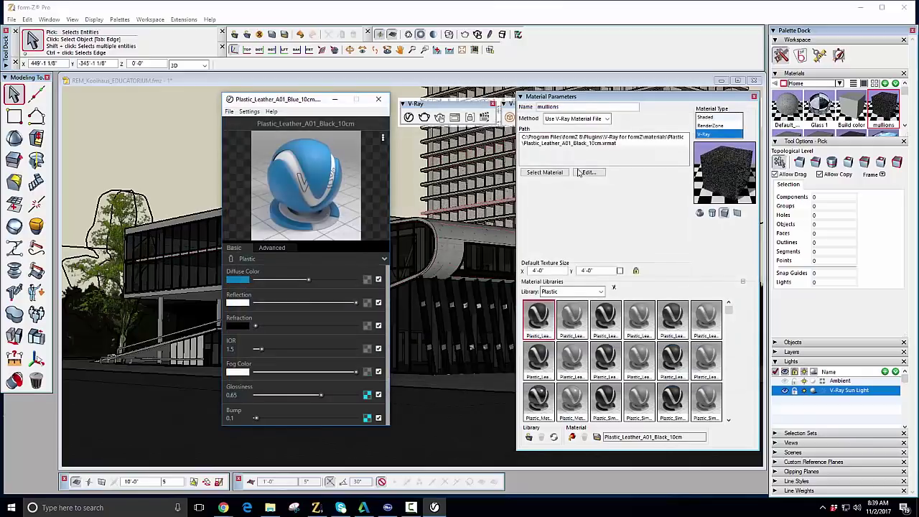
left_click(378, 99)
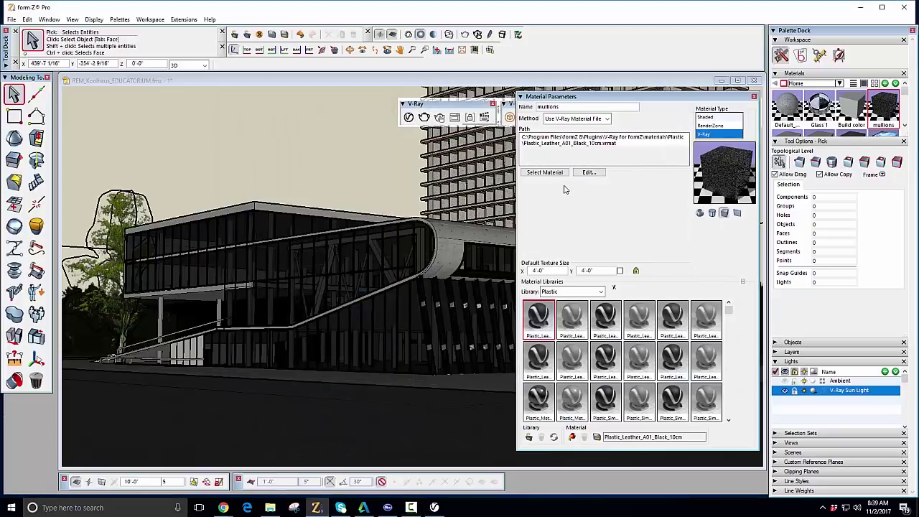
- Load Plastic_Leather_A01_Blue_10cm.vrmat from My Library as the mullions material file
left_click(554, 173)
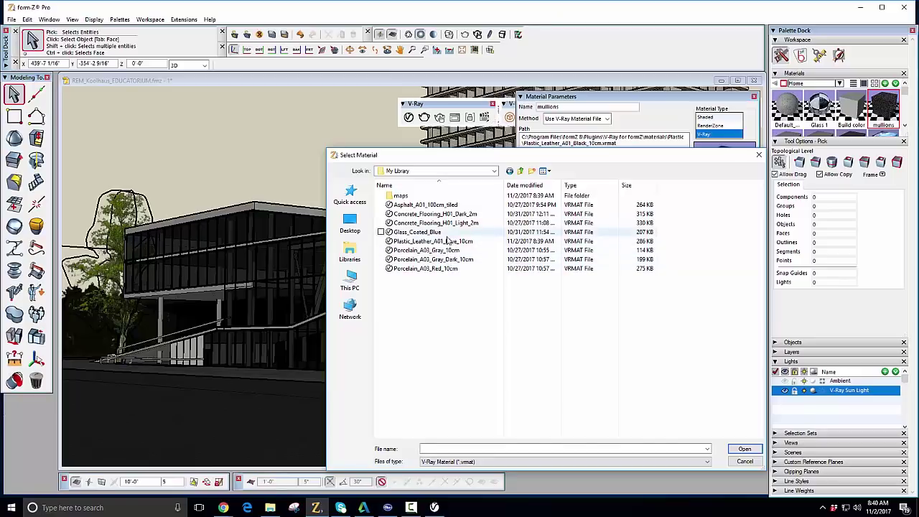
left_click(457, 242)
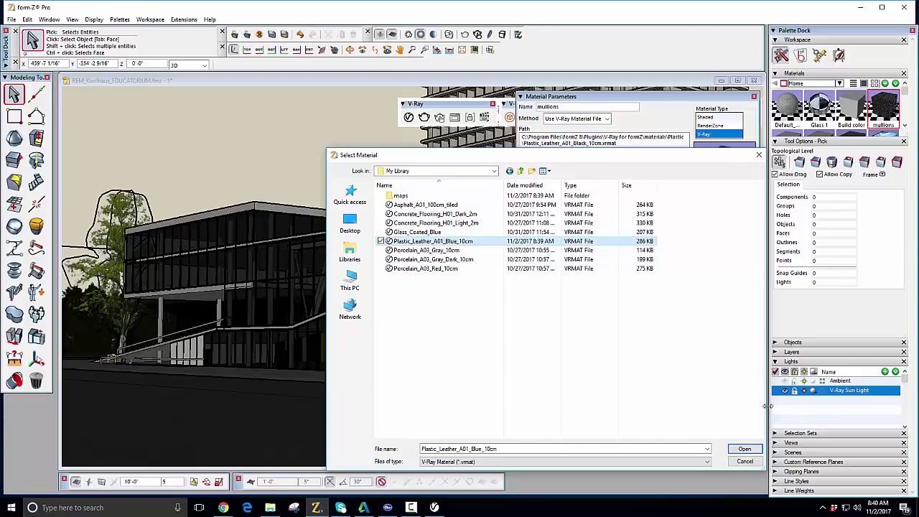
left_click(744, 449)
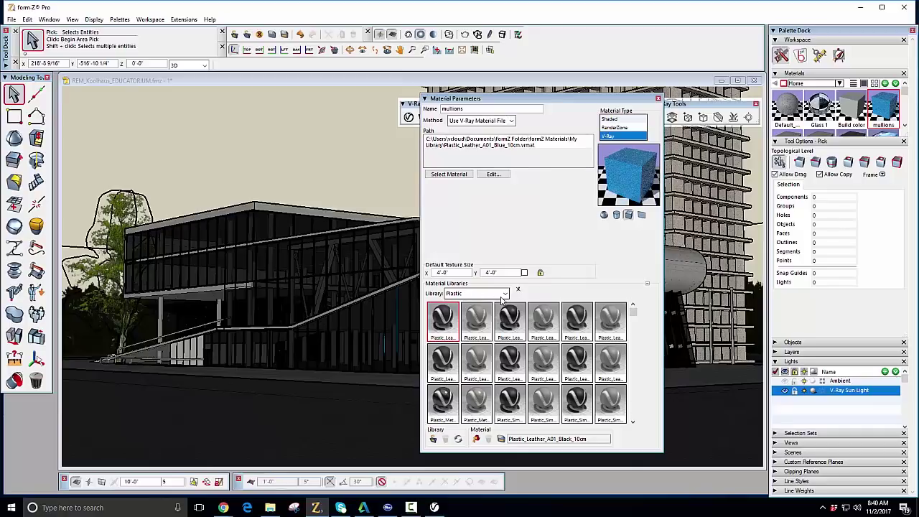
- Assign Aluminum_Brushed_5cm from the Metal library to the mullions and close Material Parameters
left_click(505, 294)
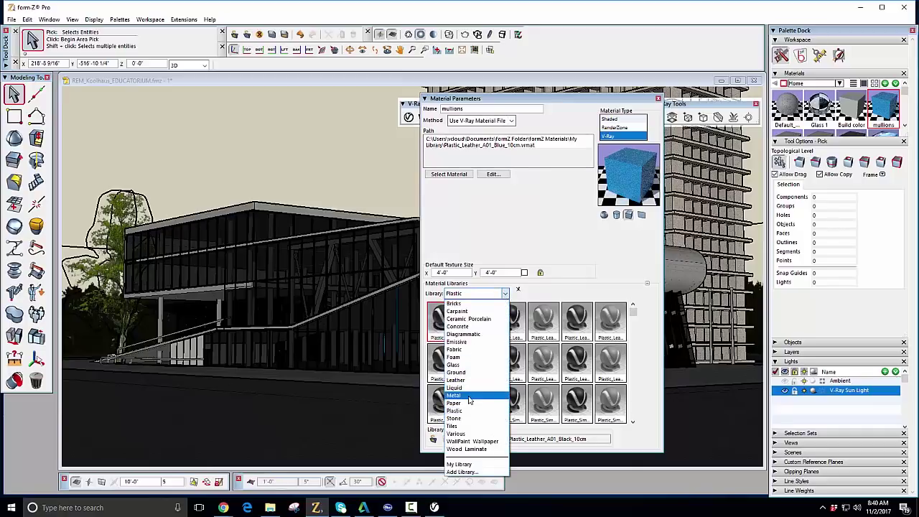
left_click(469, 397)
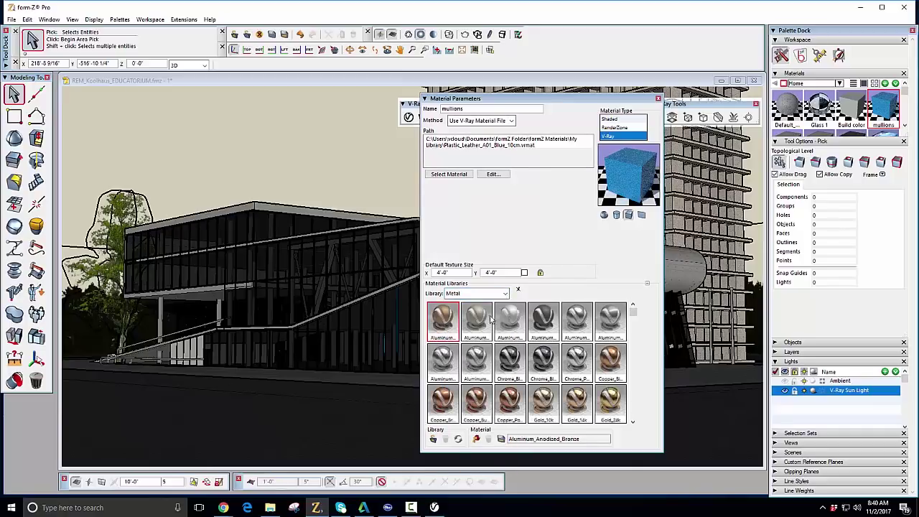
left_click(614, 318)
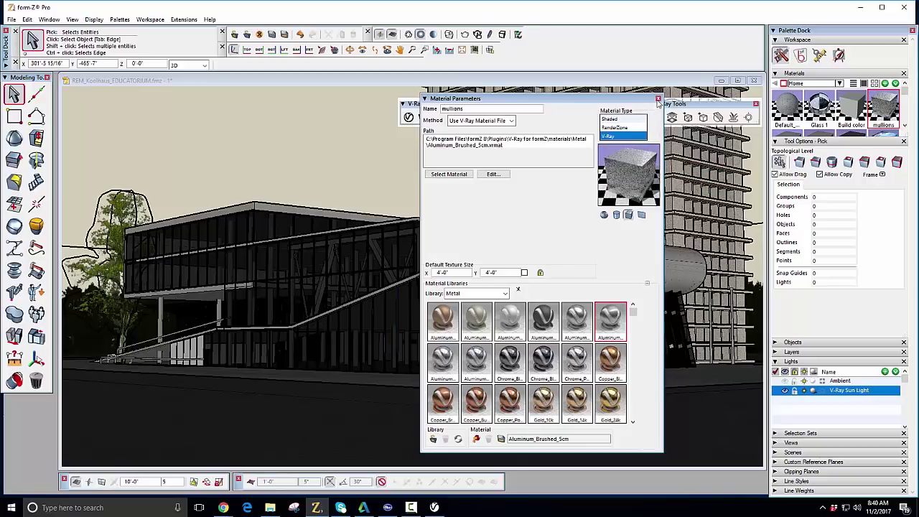
left_click(658, 100)
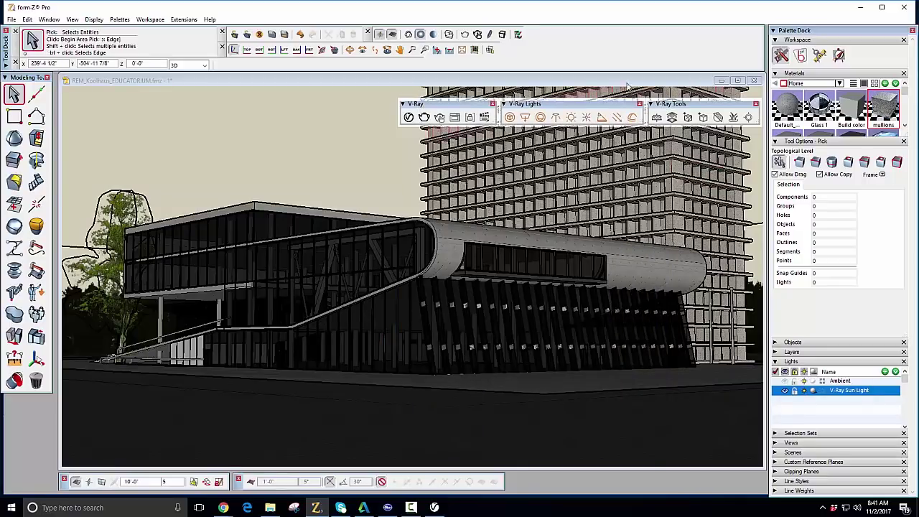
- Render the Educatorium scene with V-Ray into the frame buffer at 732 x 397
left_click(426, 118)
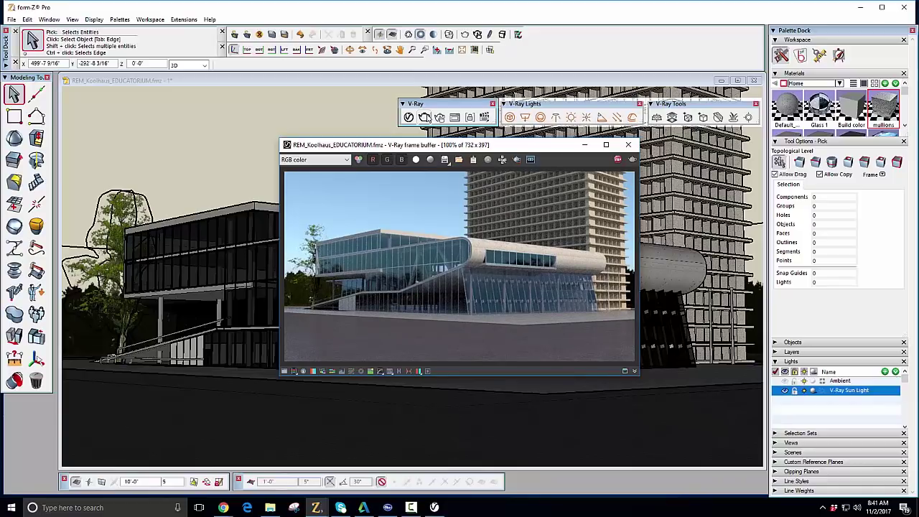
- Stop the progressive V-Ray render once the Educatorium image is largely noise-free
left_click(618, 158)
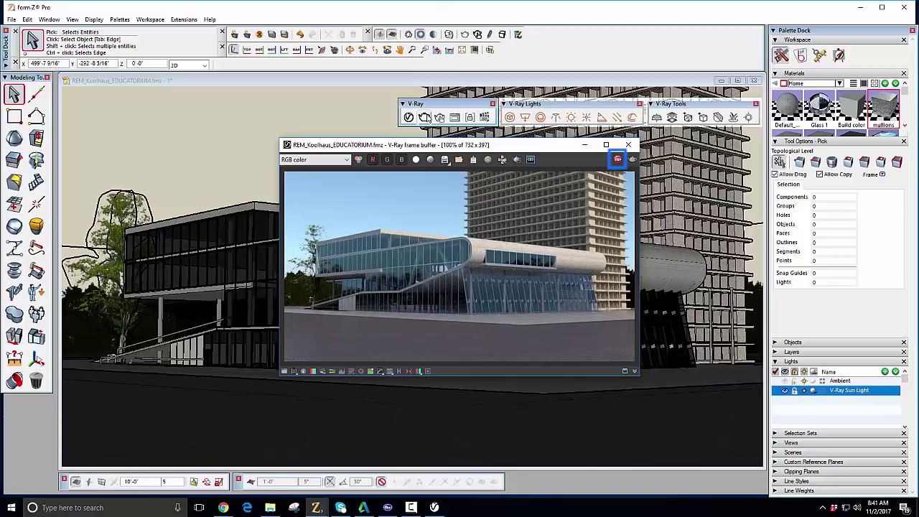